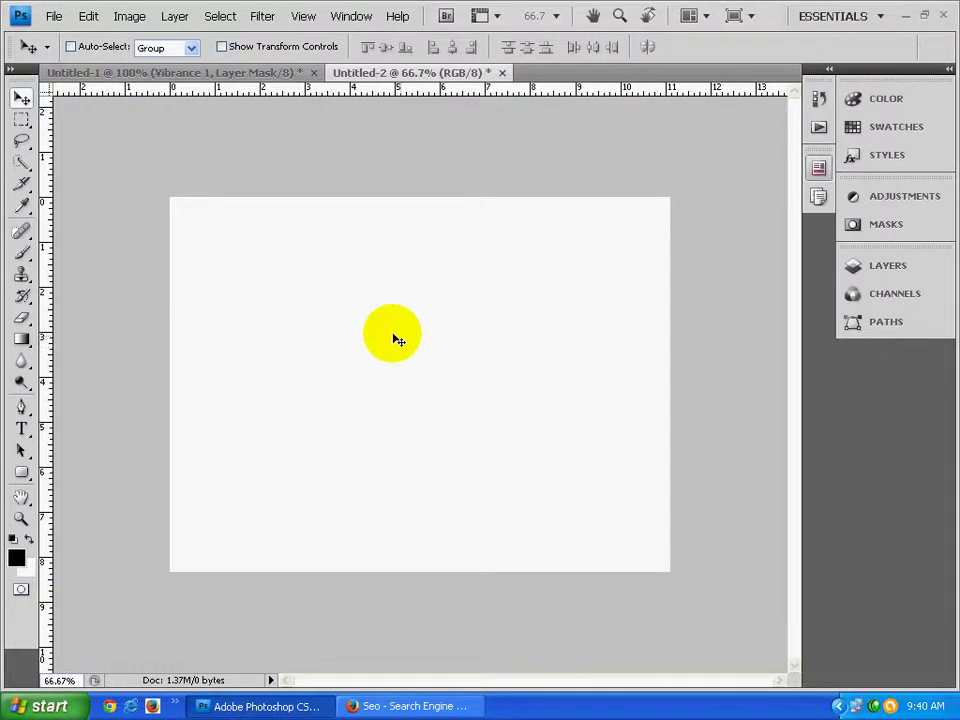
Open the Sunset image from the Sample Pictures folder inside My Pictures.
left_click(51, 15)
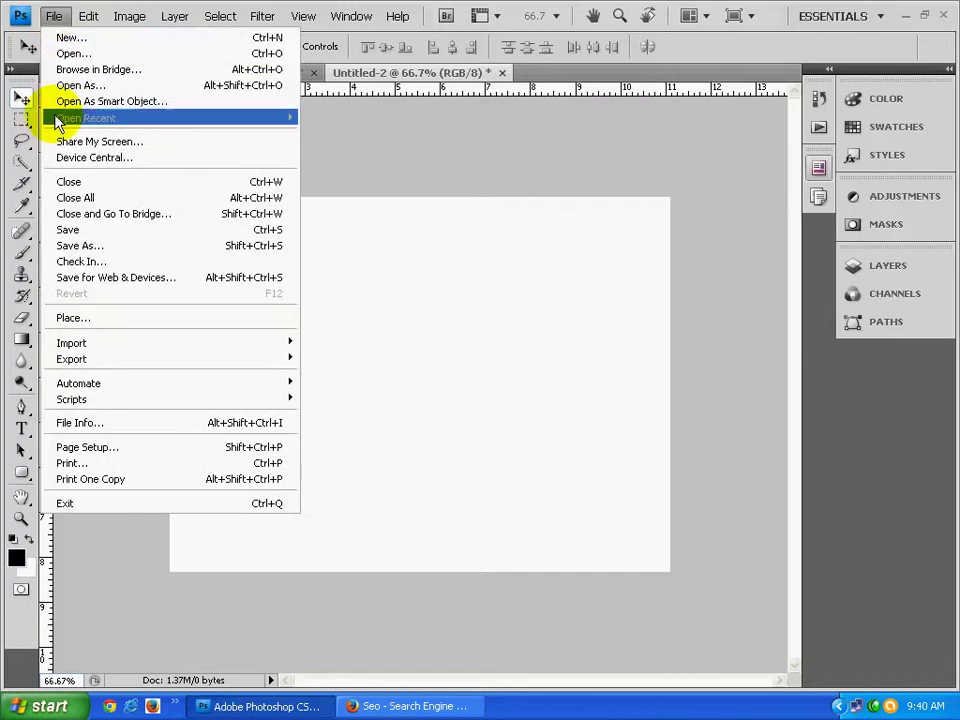
left_click(68, 53)
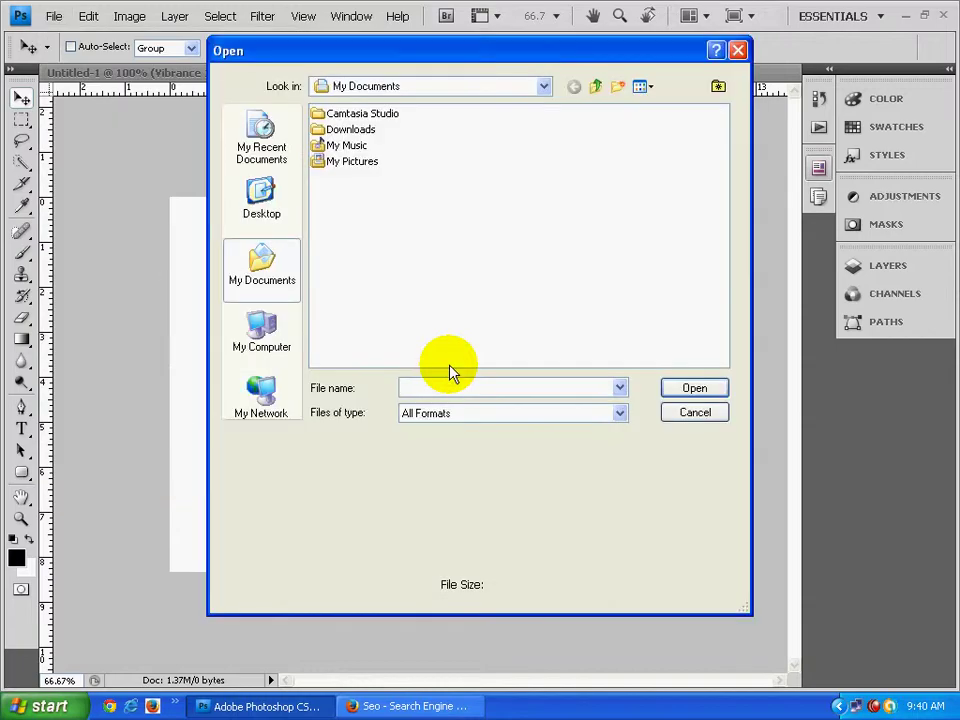
double_click(352, 160)
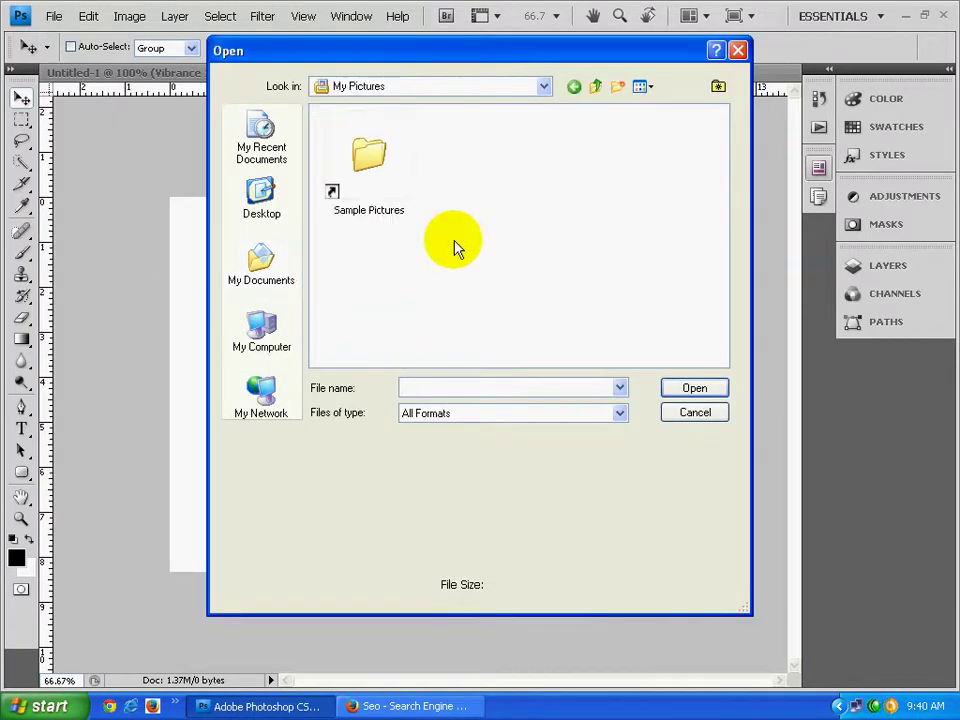
left_click(385, 190)
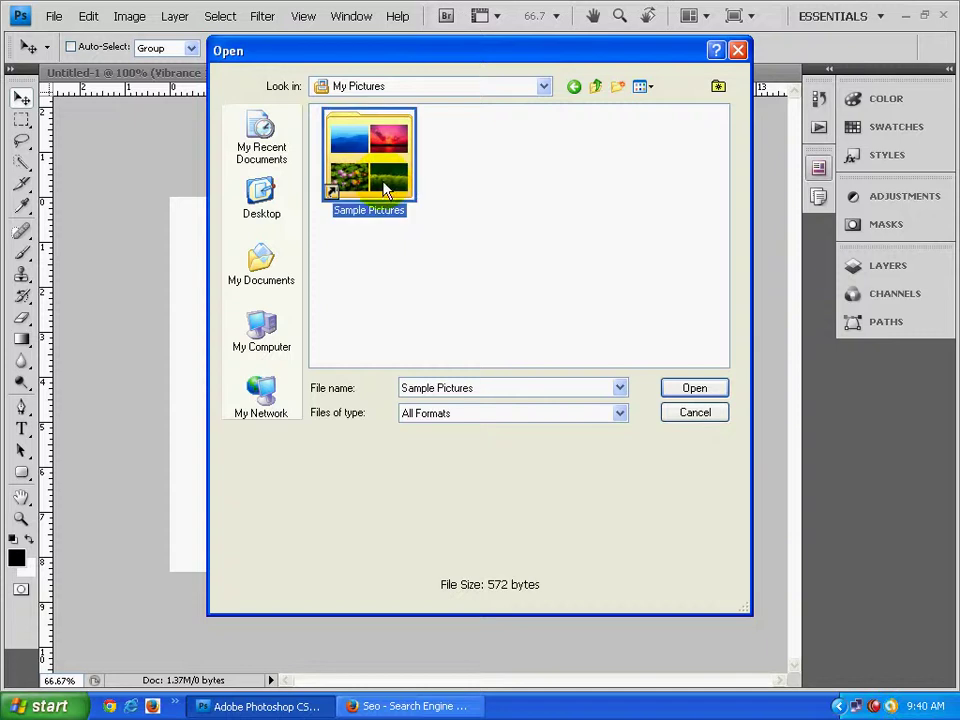
double_click(385, 190)
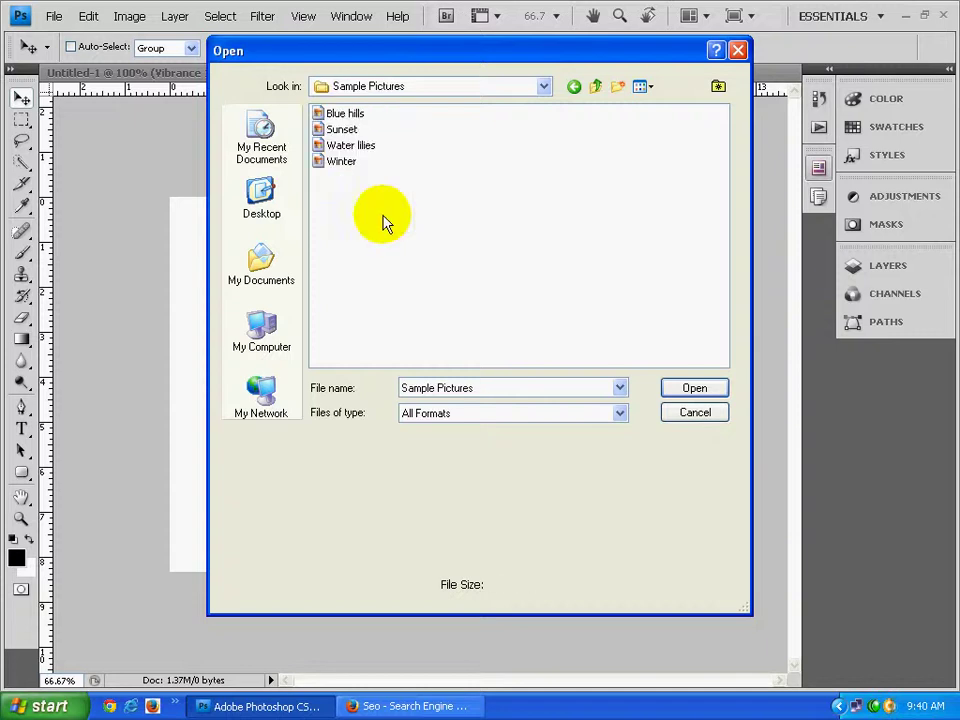
left_click(345, 129)
left_click(700, 391)
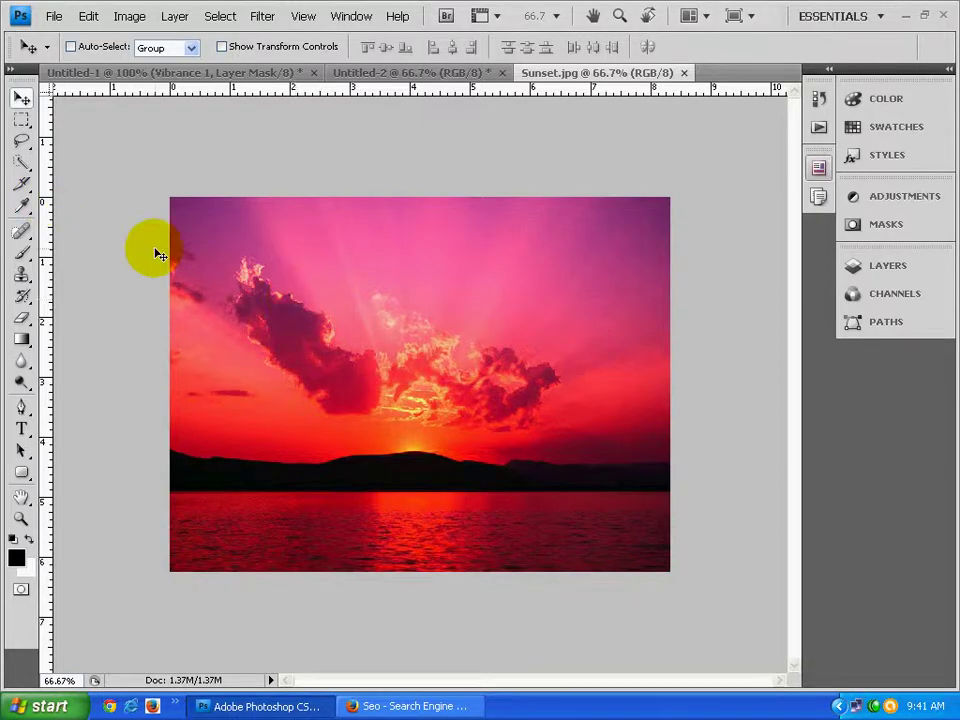
Activate the Slice tool and examine the Crop and Slice Select tools grouped with it.
left_click(22, 184)
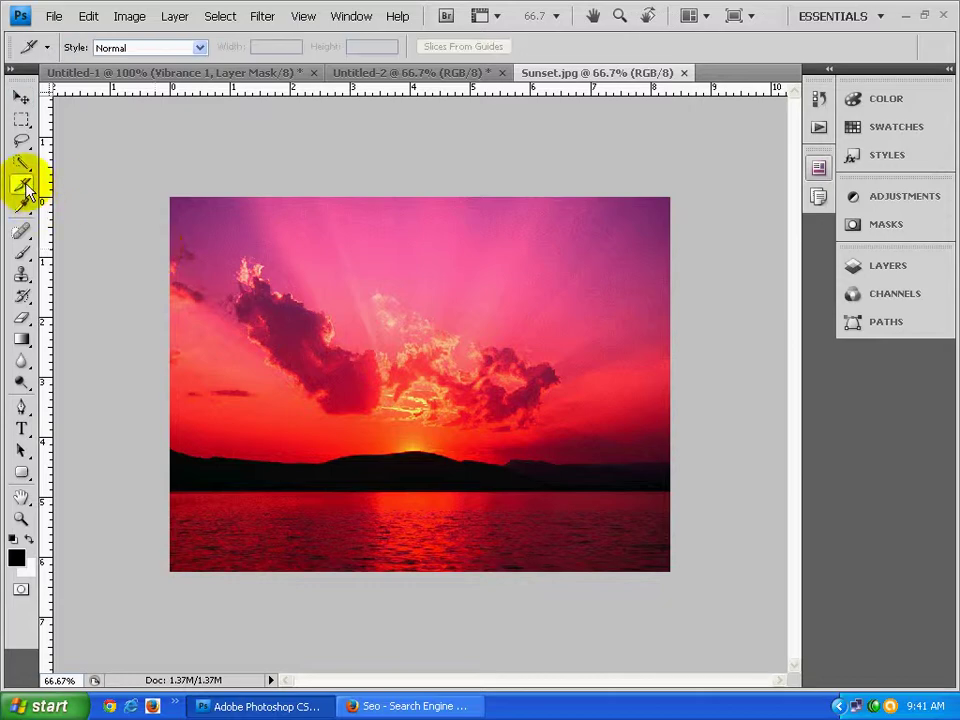
left_click(25, 187)
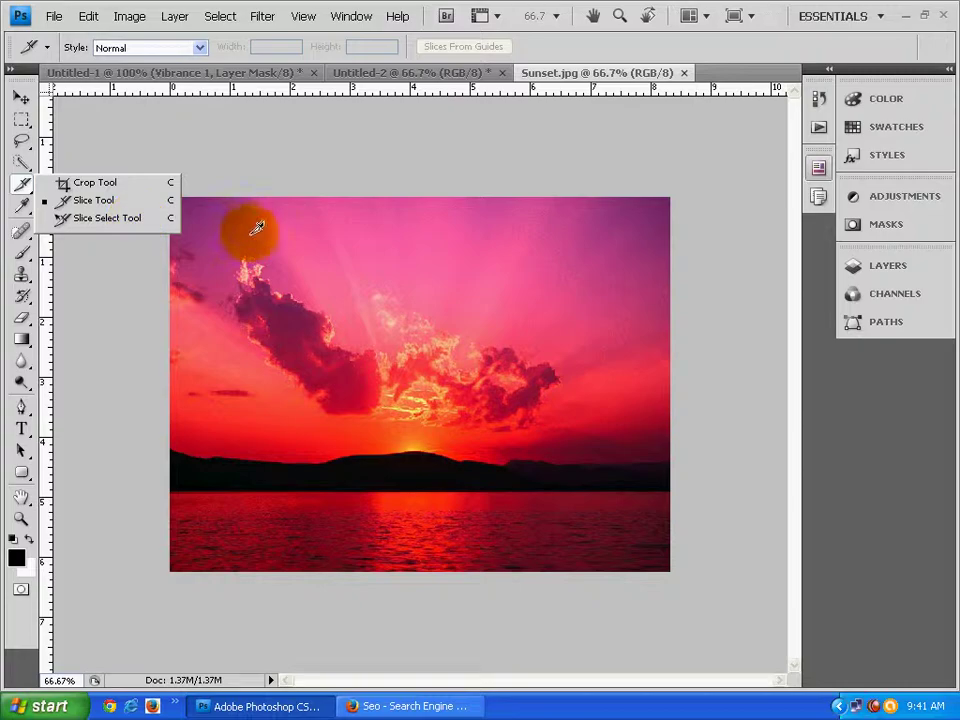
left_click(343, 154)
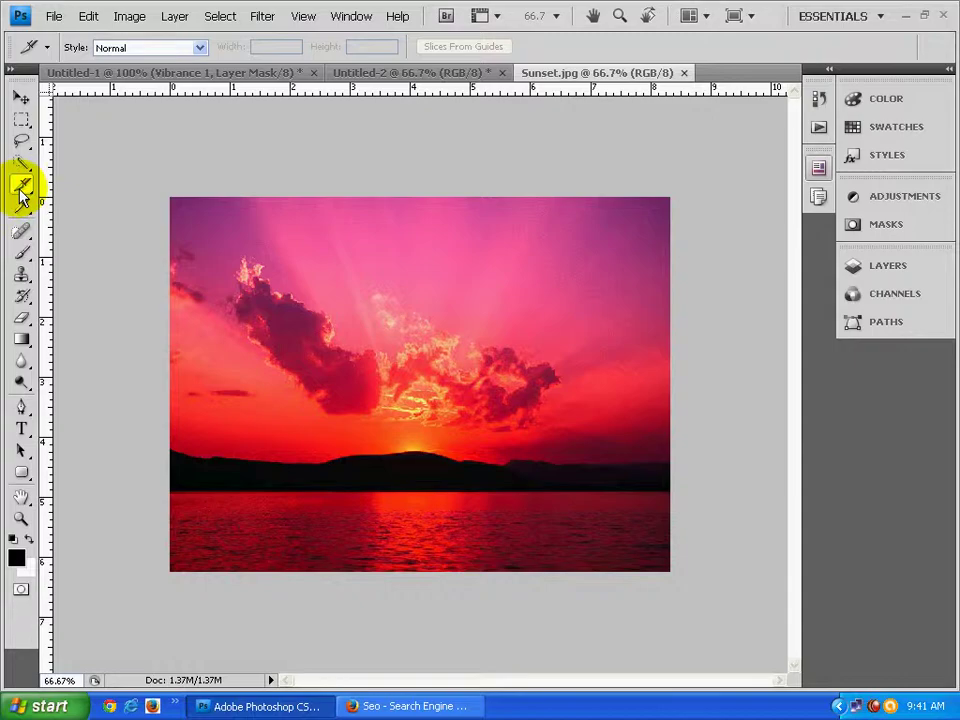
left_click_drag(24, 196, 21, 182)
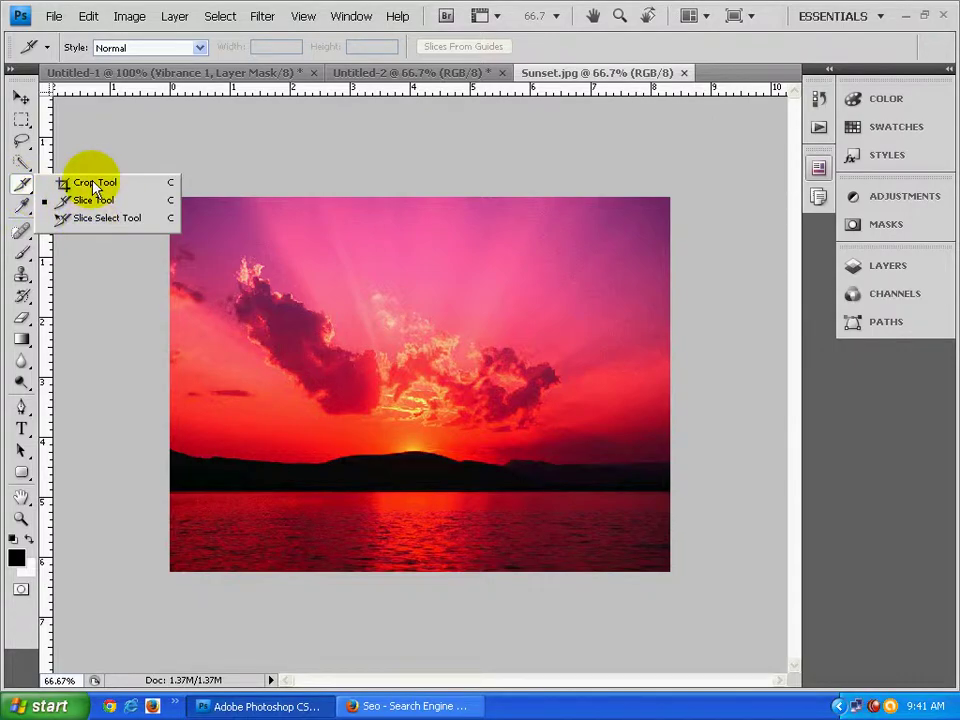
left_click(231, 156)
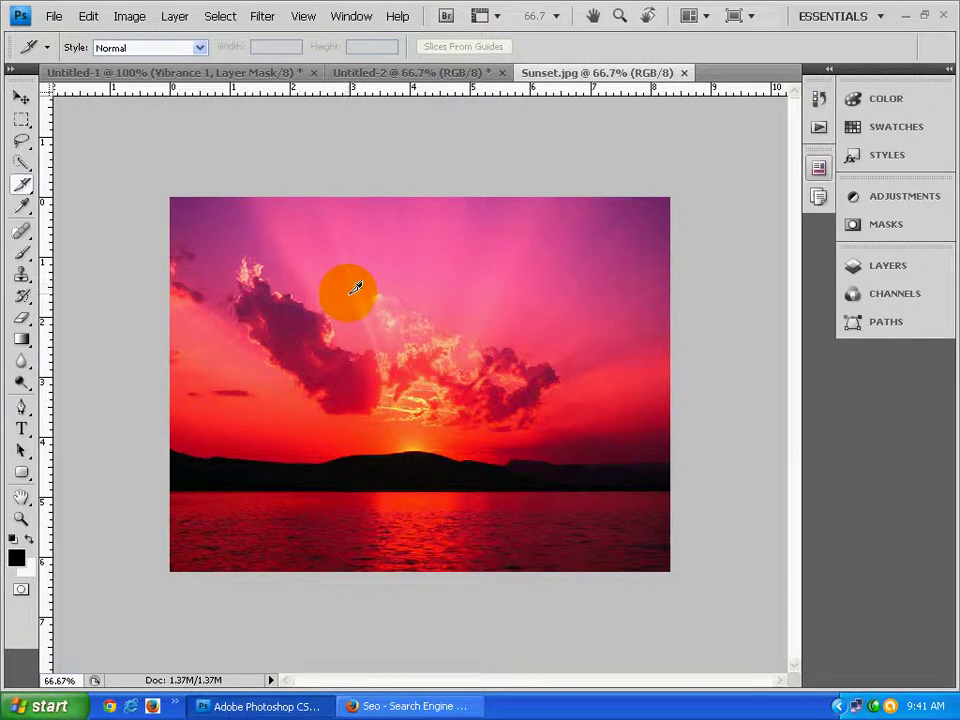
Cycle through the Slice Select and Crop tools back to Slice, and draw one slice over the upper-left sky and one over the upper-right sky.
key("shift+c")
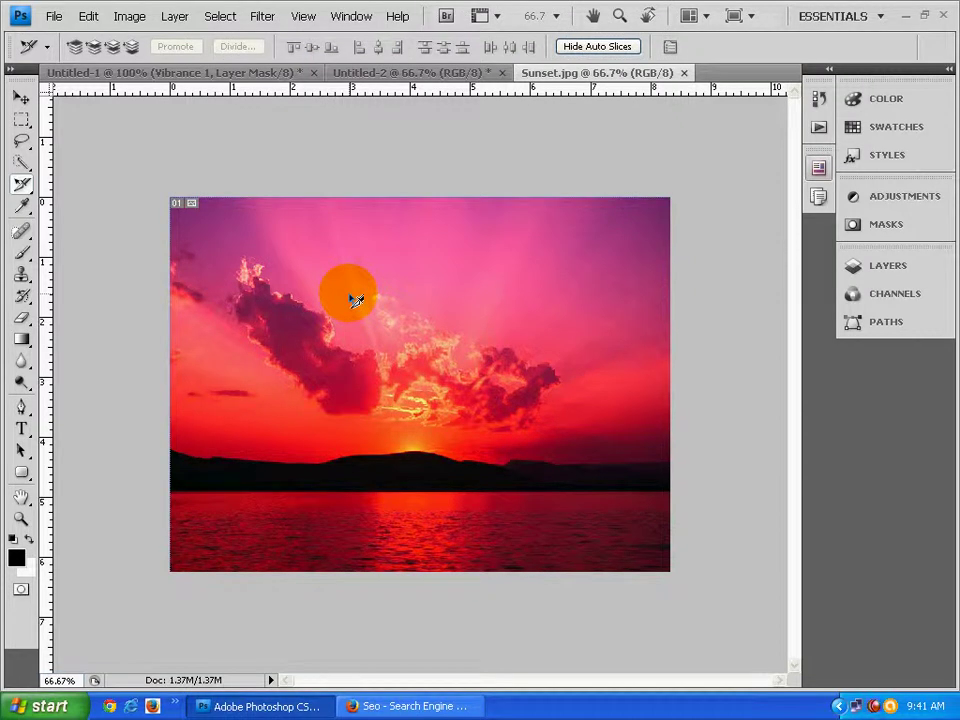
key("shift+c")
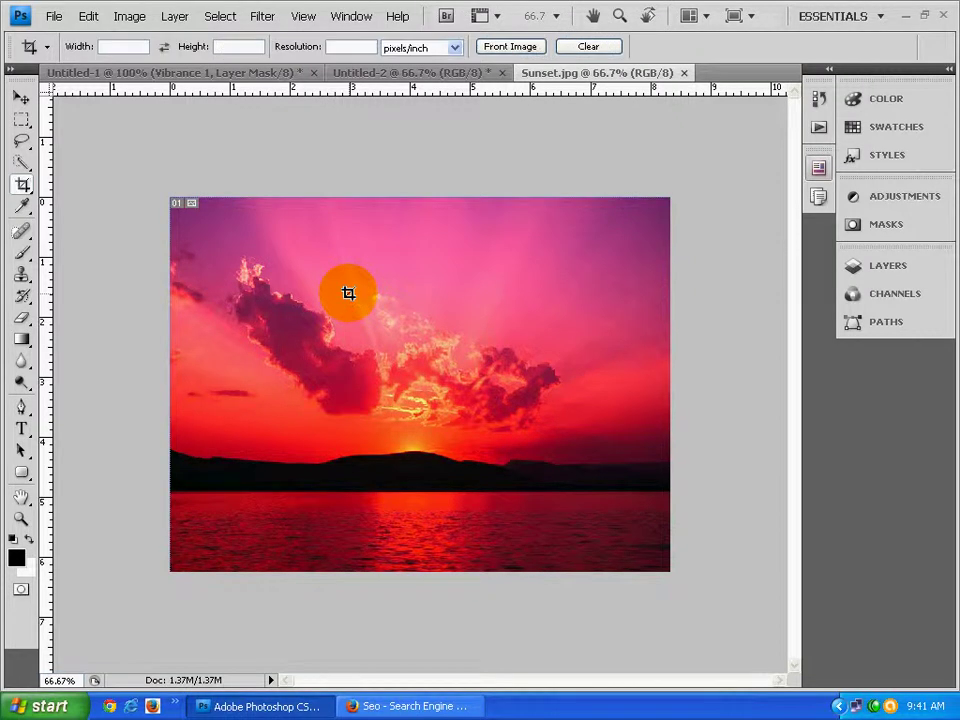
key("shift+c")
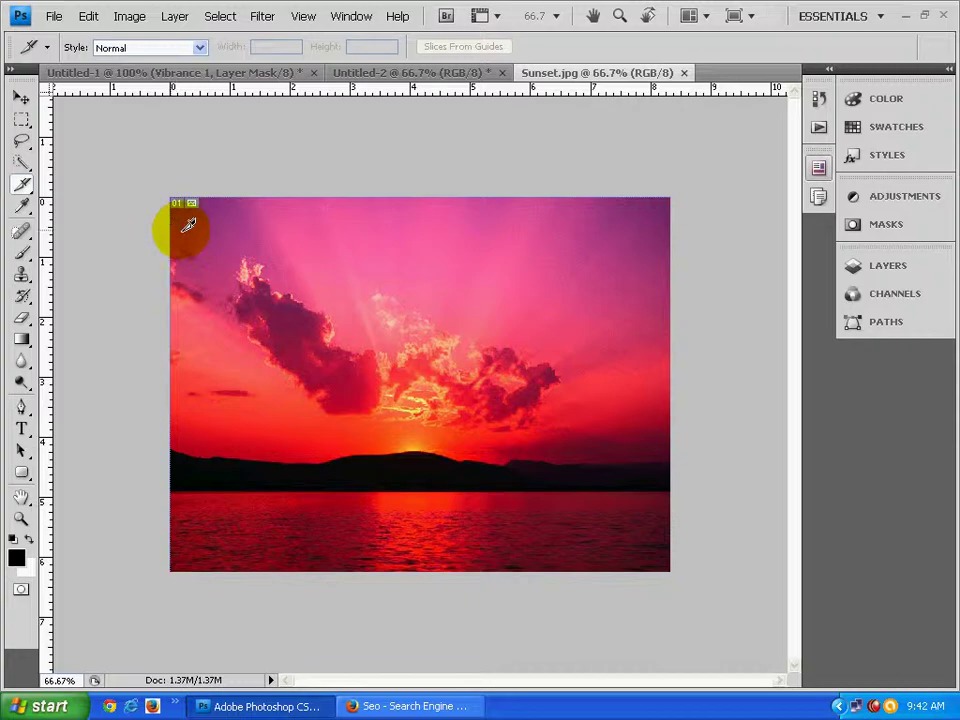
left_click_drag(180, 230, 378, 297)
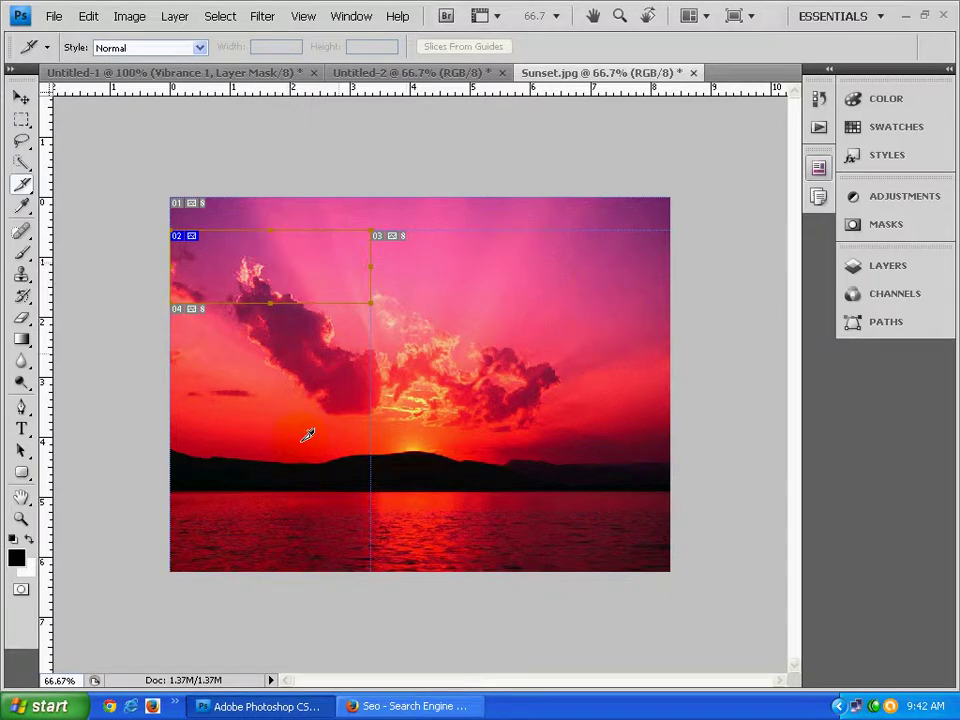
left_click_drag(435, 264, 643, 352)
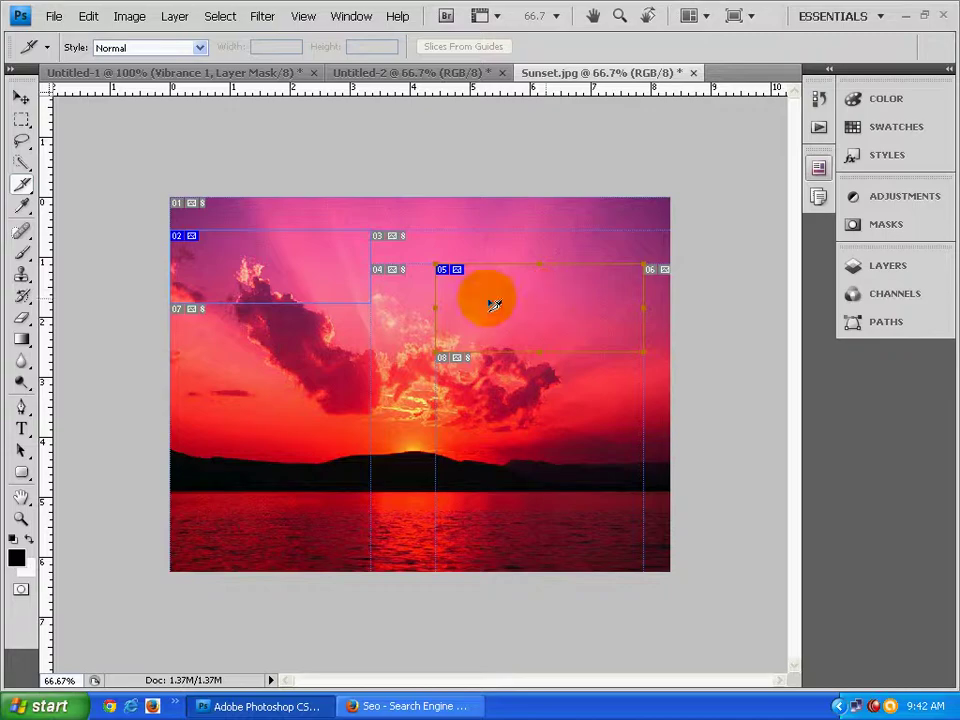
Lock the slices in the sunset image and check that the lock option is enabled.
left_click(302, 24)
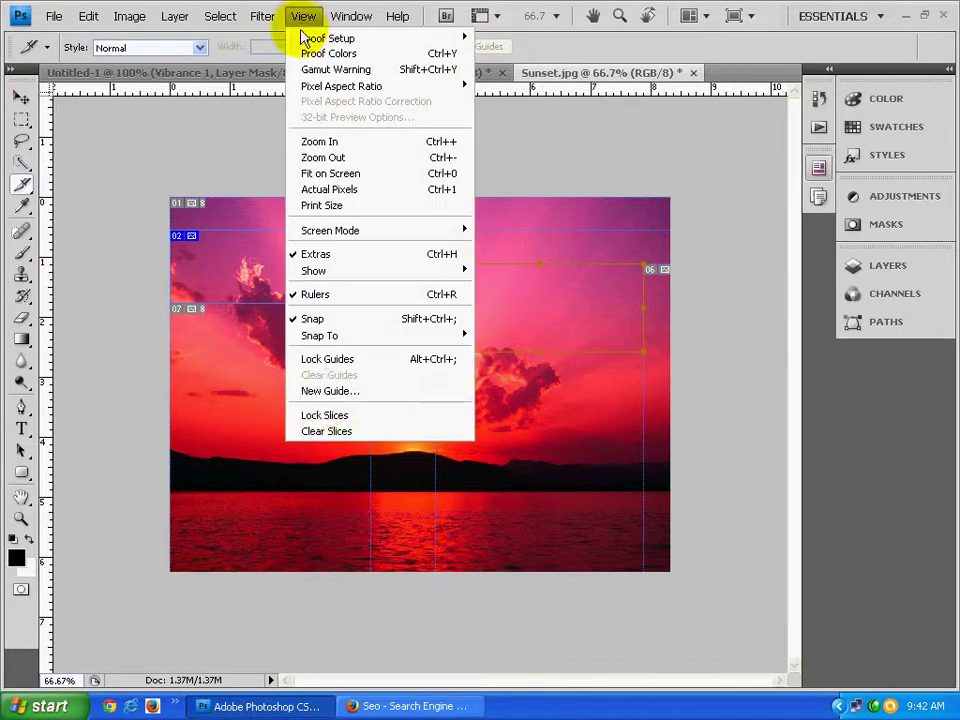
left_click(335, 418)
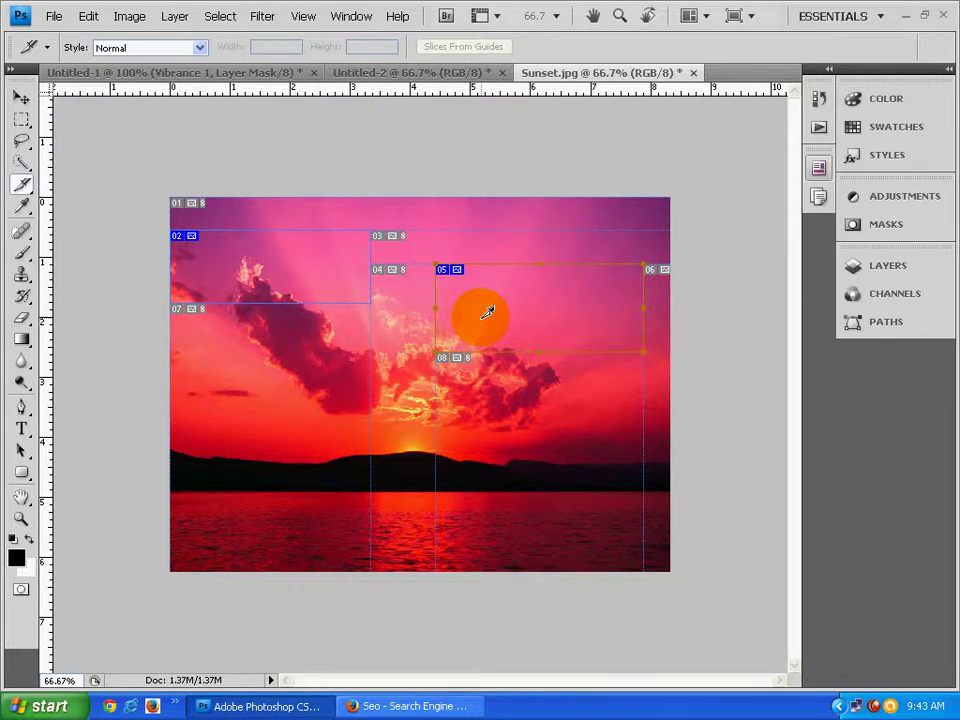
left_click(304, 18)
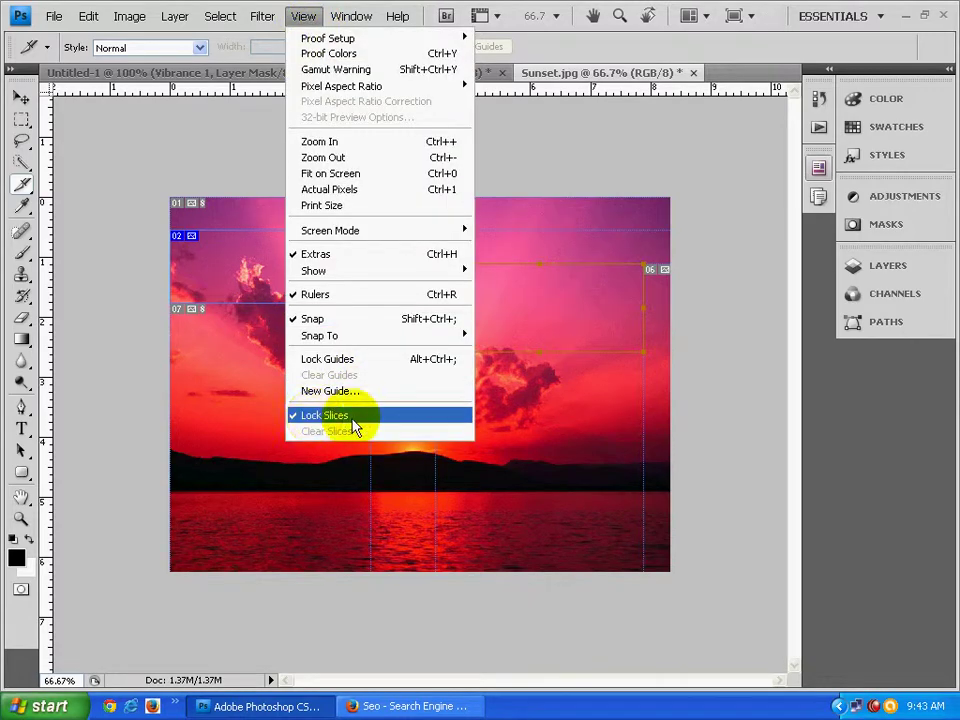
left_click(558, 331)
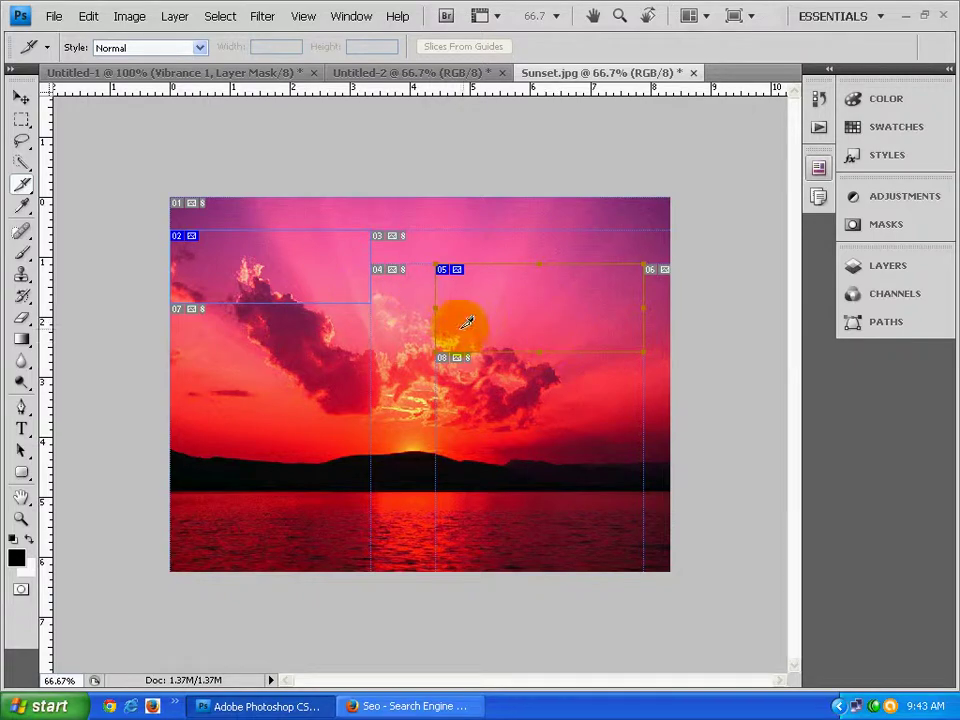
Try to use the Slice tool on the upper-right sky slice while the slices are locked.
left_click(303, 17)
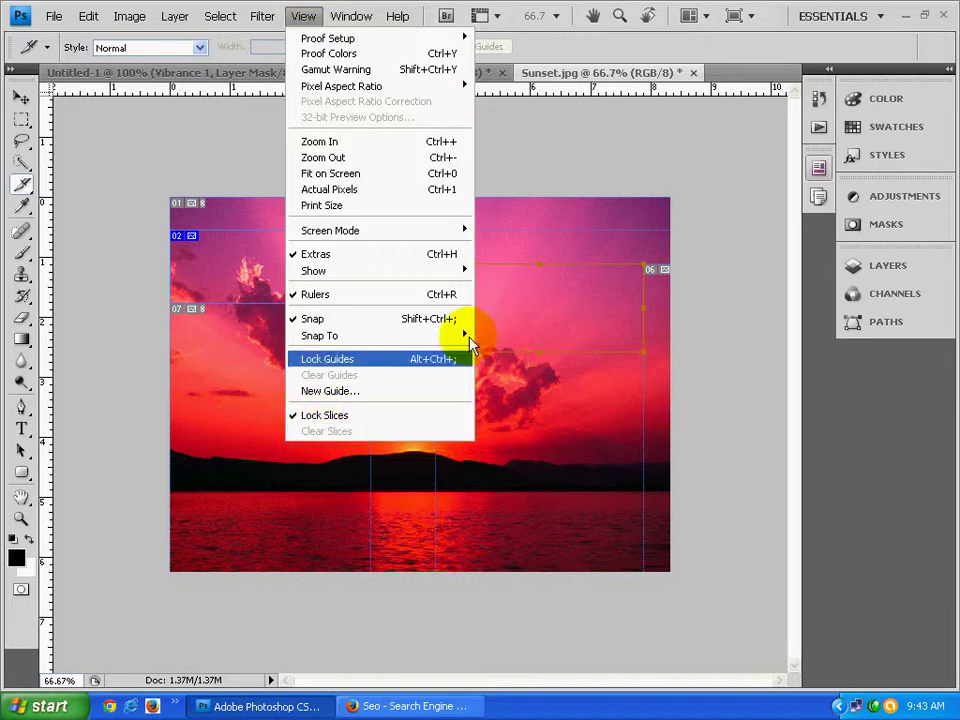
left_click(533, 304)
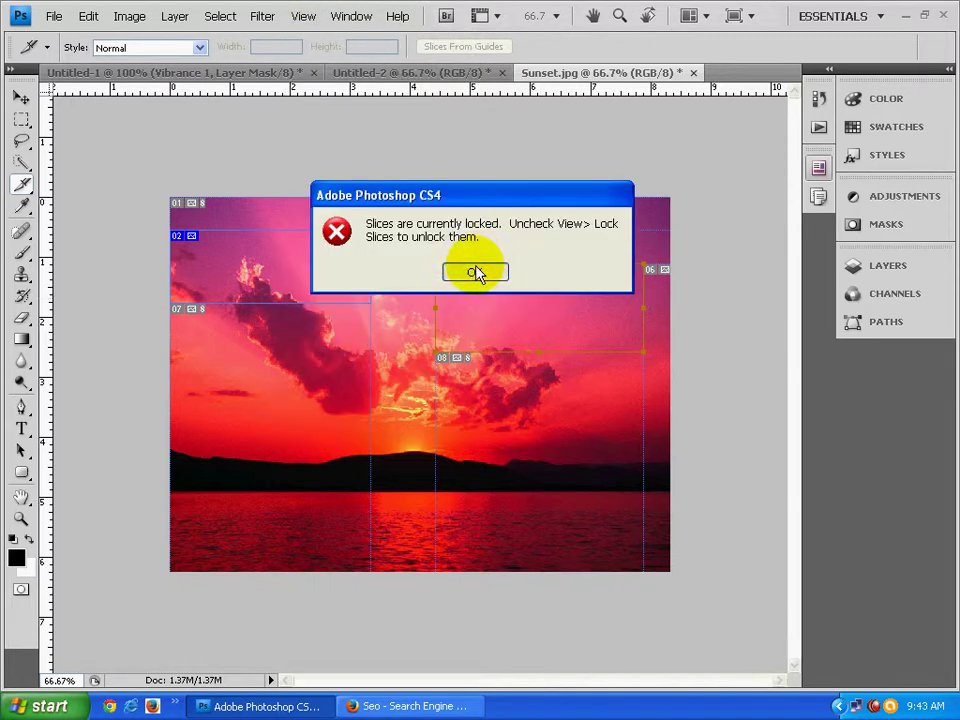
left_click(477, 271)
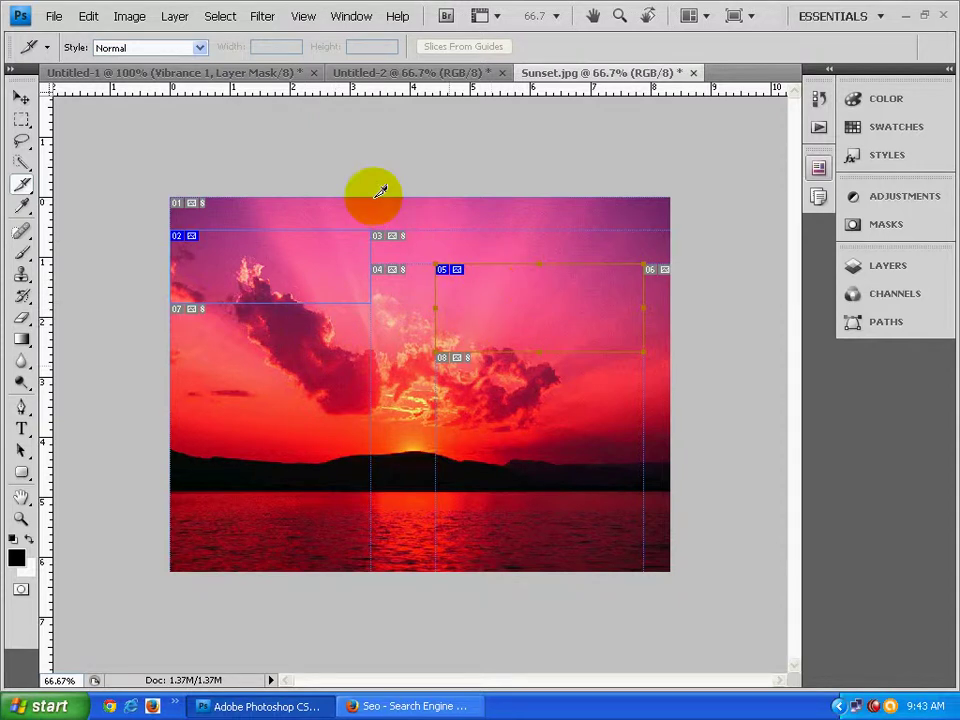
Unlock the slices and clear all of them from the sunset image.
left_click(300, 18)
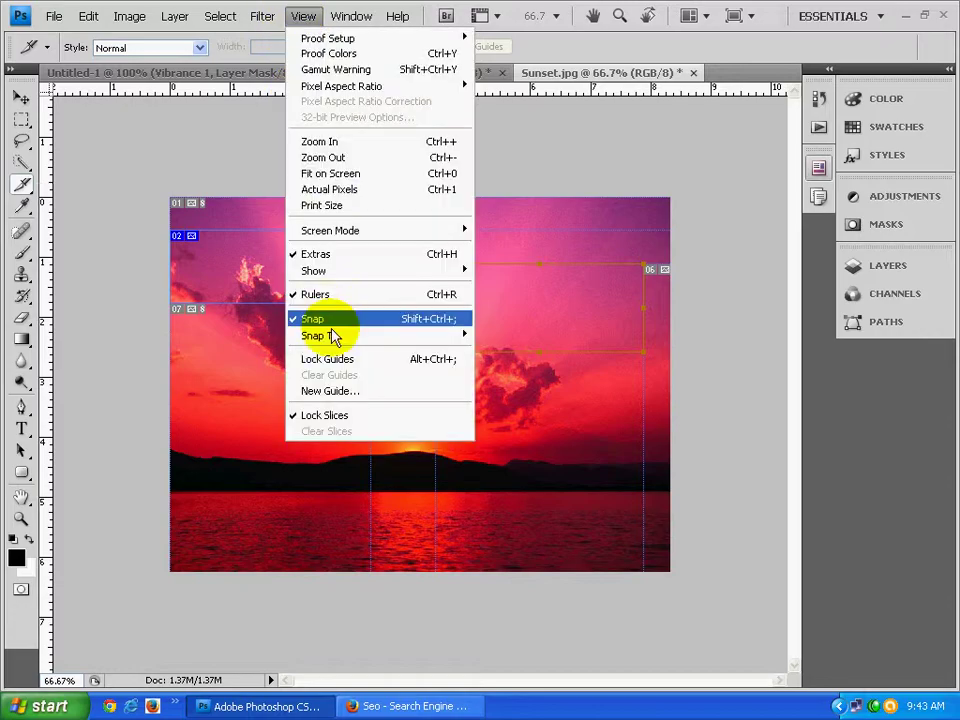
left_click(339, 419)
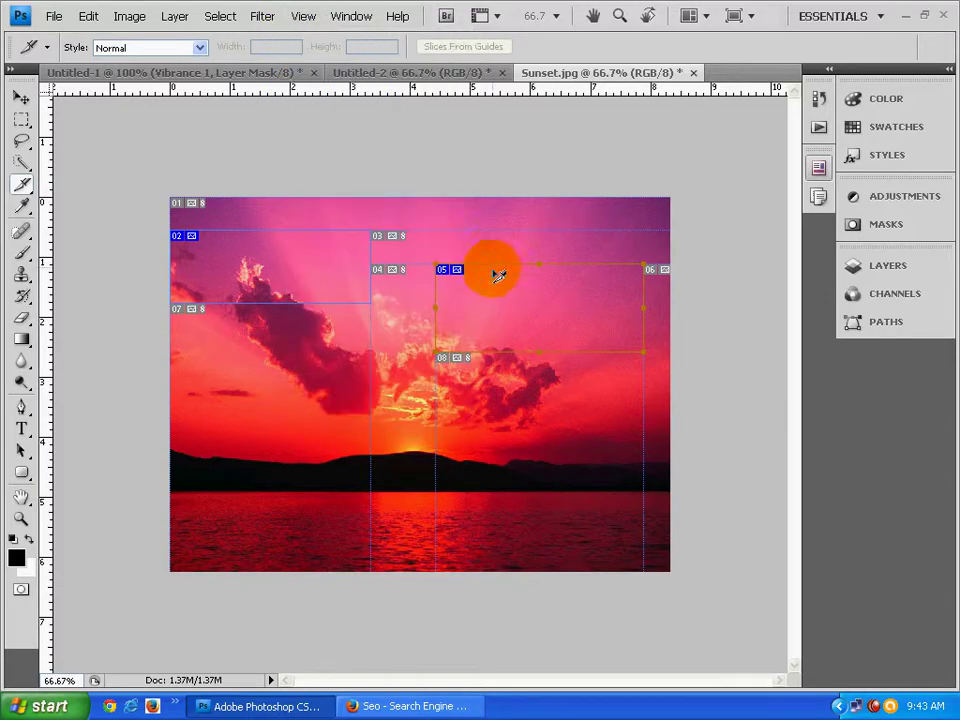
left_click(303, 20)
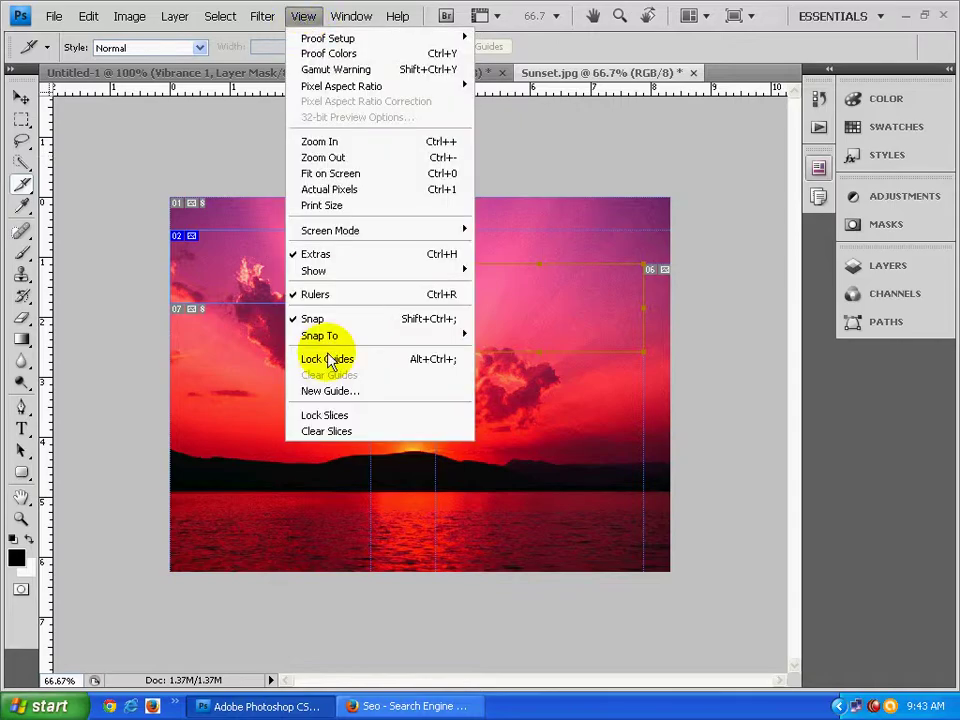
left_click(336, 447)
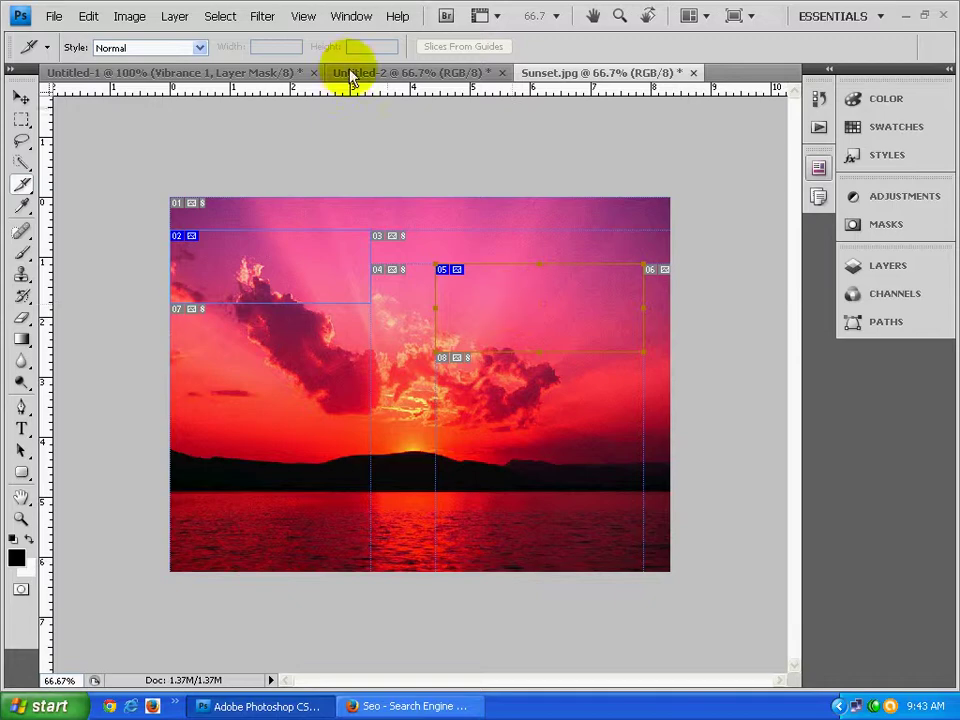
left_click(302, 17)
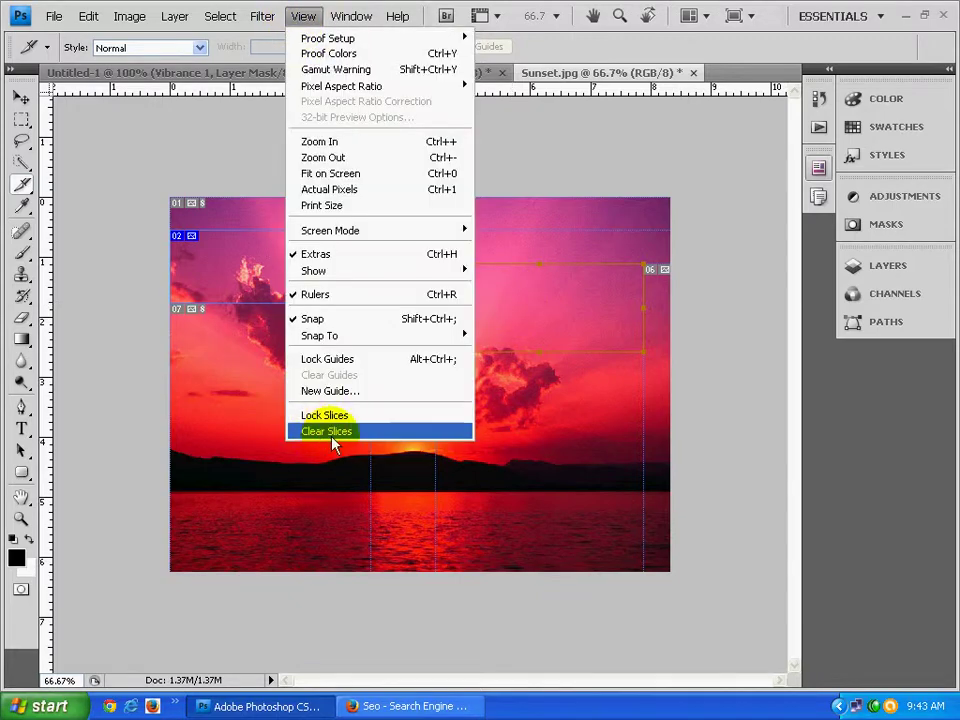
left_click(325, 432)
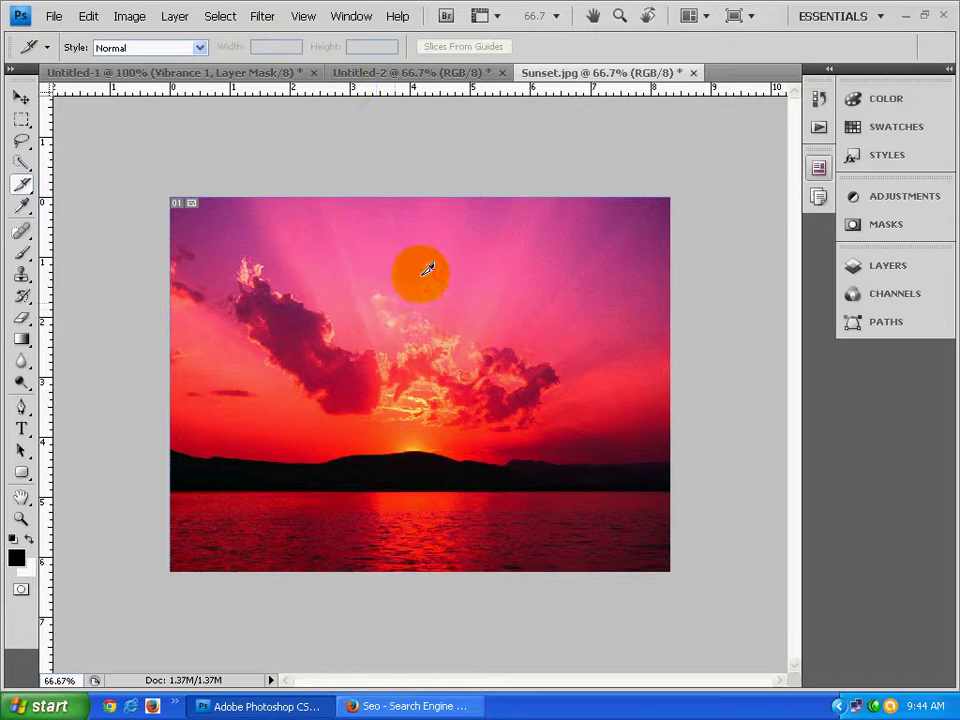
left_click(304, 18)
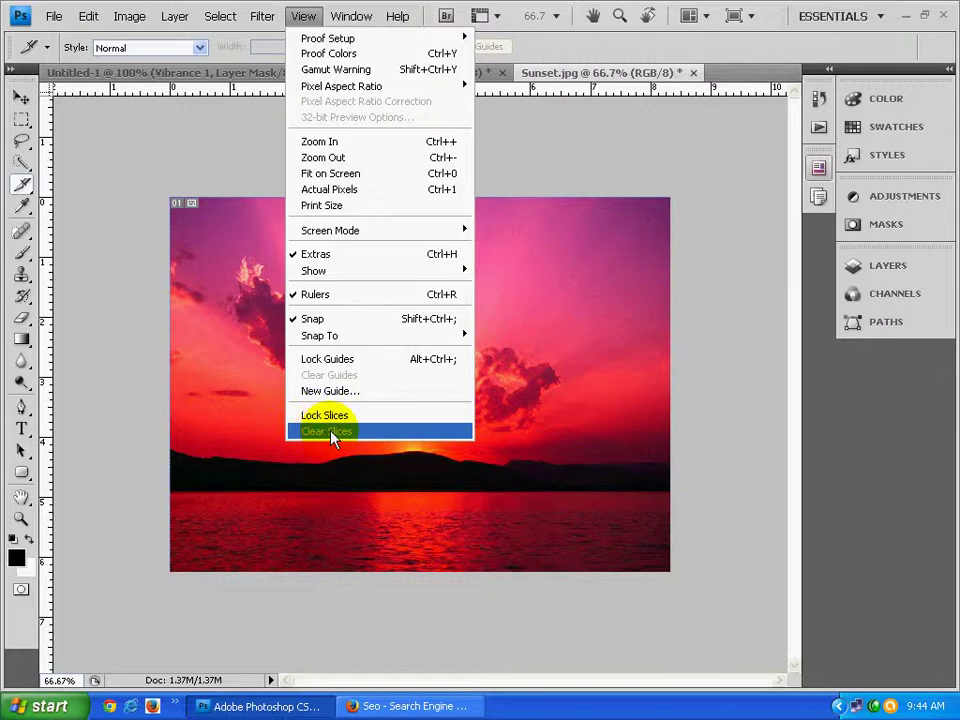
left_click(514, 375)
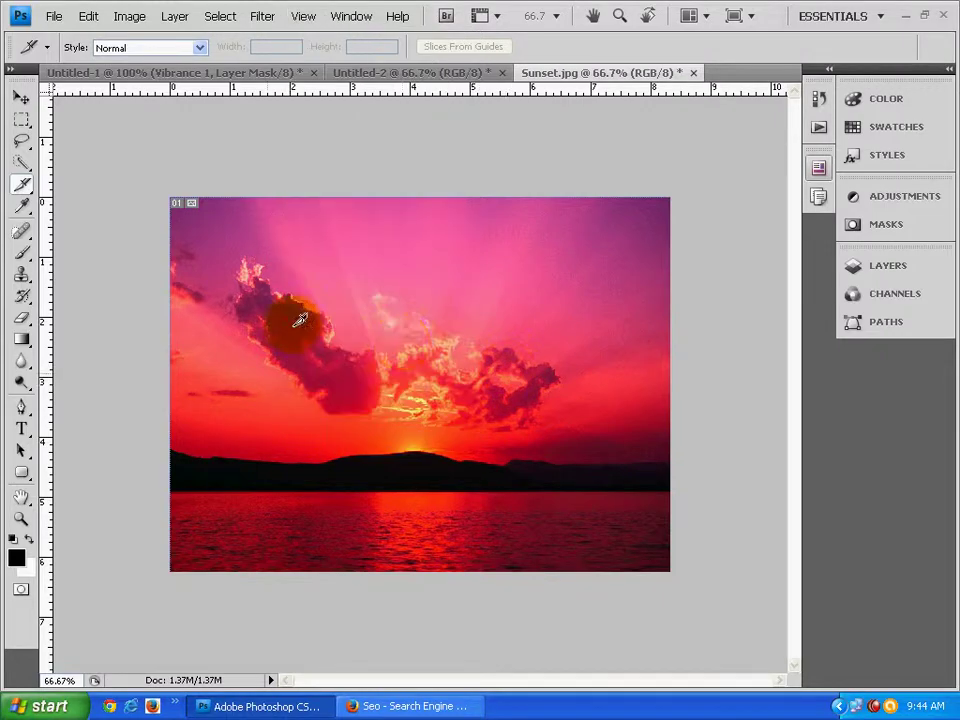
left_click_drag(299, 320, 406, 336)
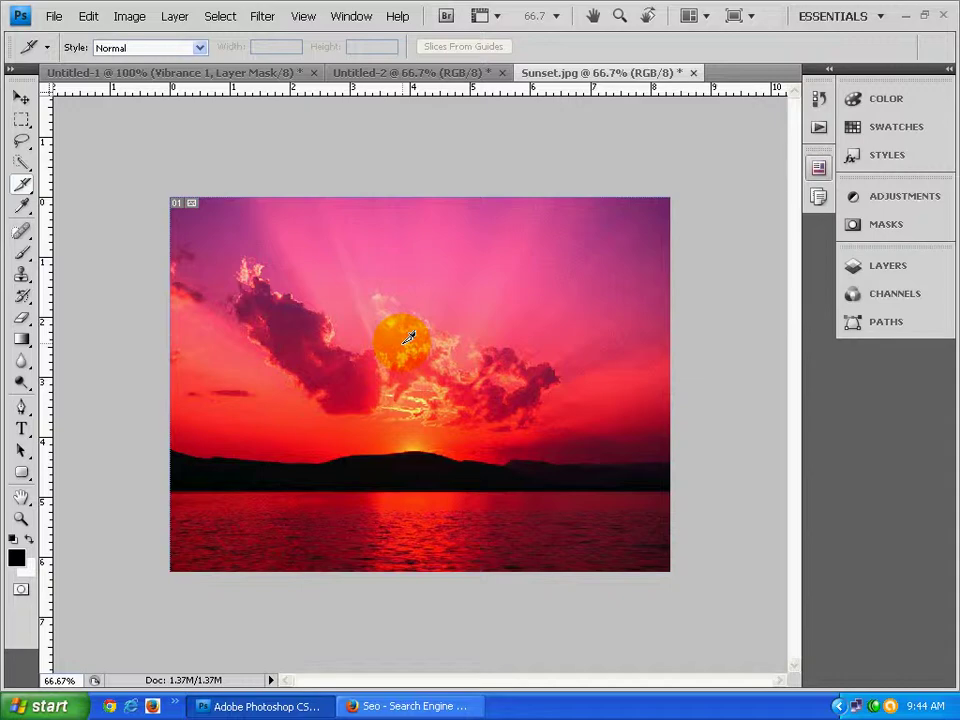